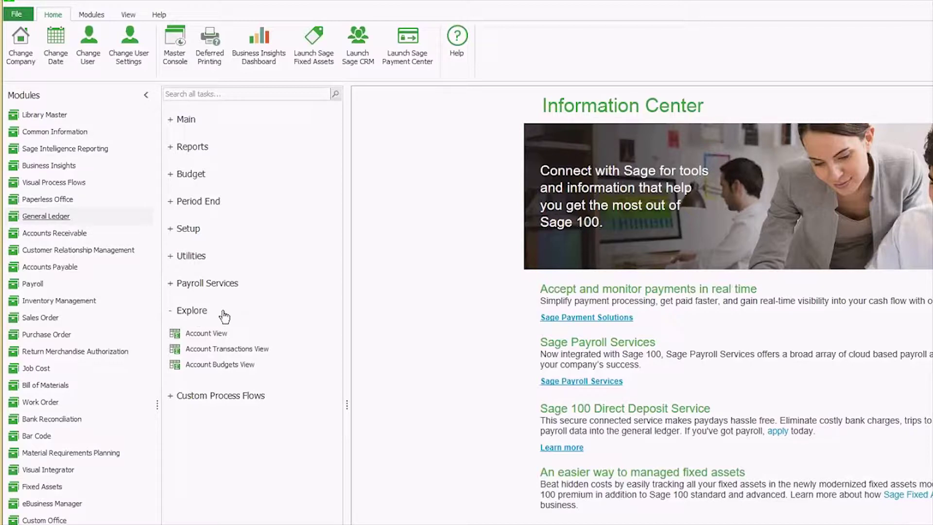
Step: Open the General Ledger Account Transactions view in Business Insights Explorer
click(249, 352)
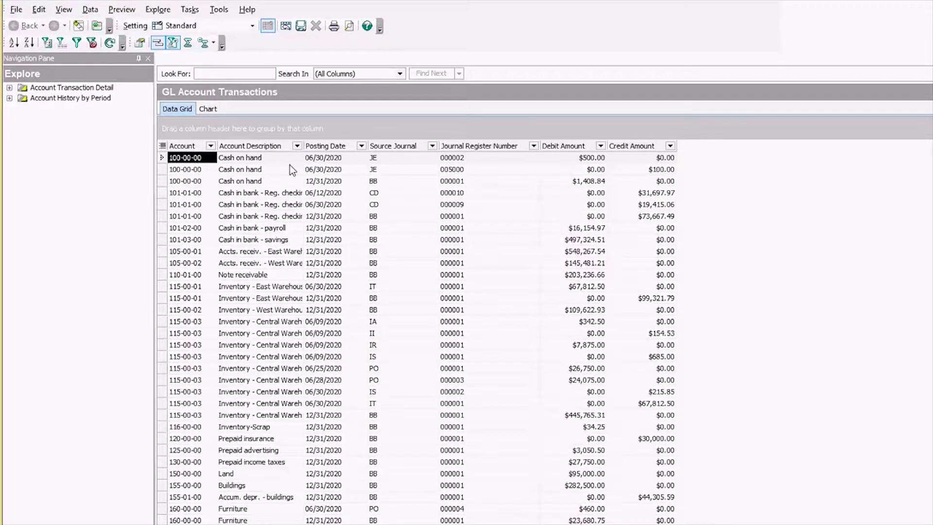
Step: Sort transactions ascending by Posting Date and widen Account Description to show full account names
drag(302, 146, 335, 149)
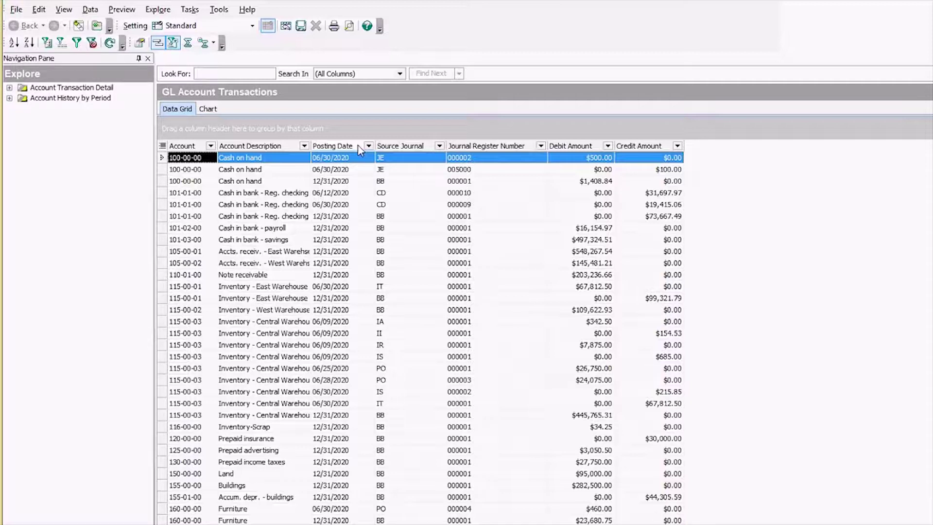
click(358, 148)
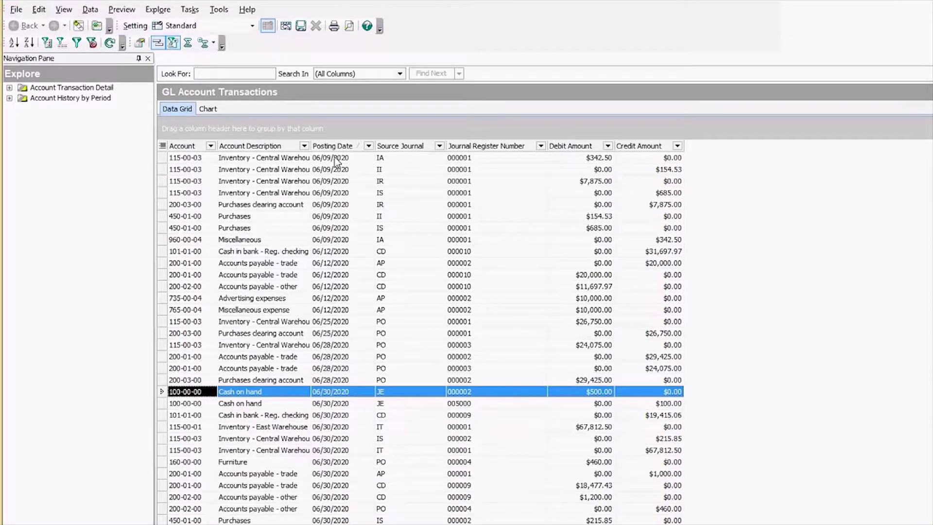
drag(297, 146, 386, 146)
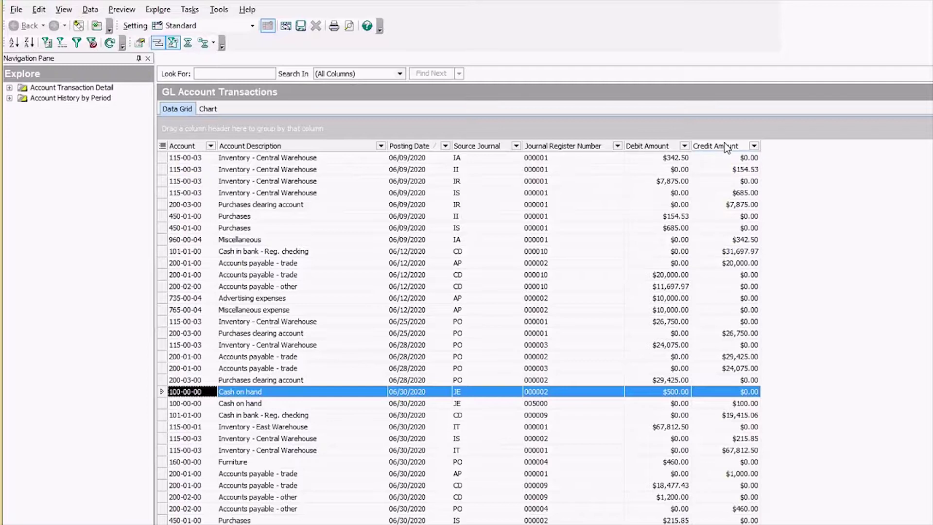
Step: Add a widened Posting Comment column from Column Selection, placed after Journal Register Number
right_click(726, 147)
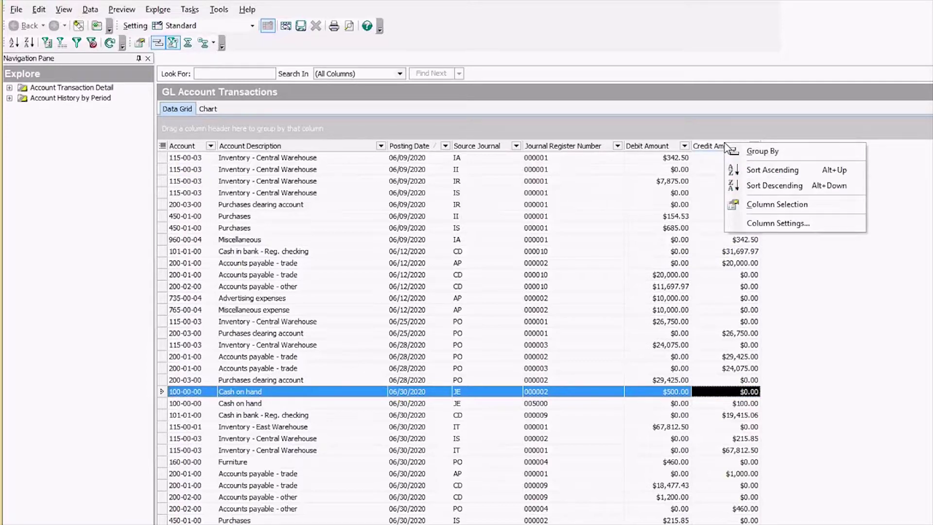
click(774, 204)
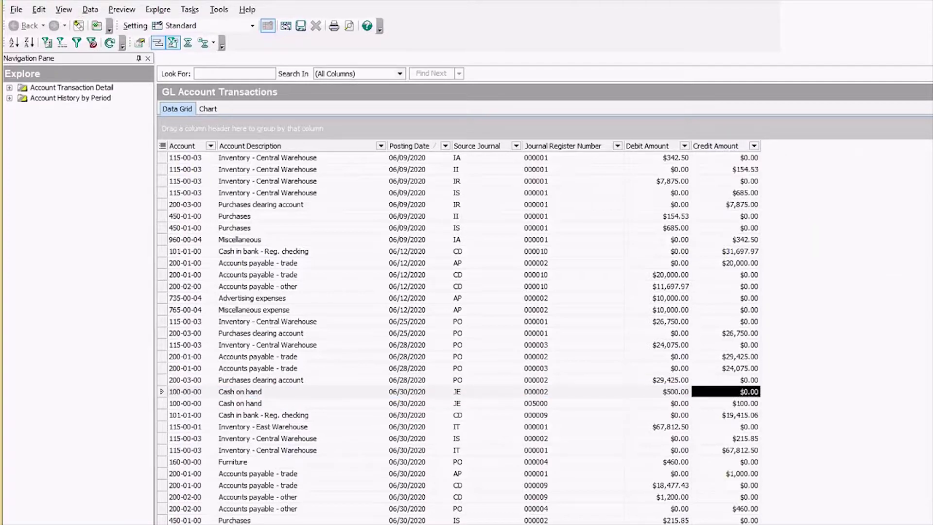
drag(910, 297, 817, 199)
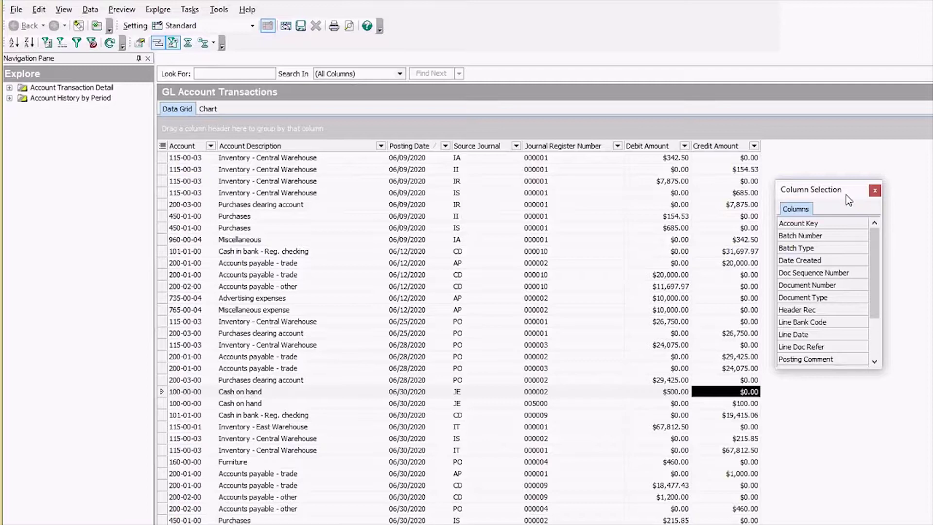
click(812, 365)
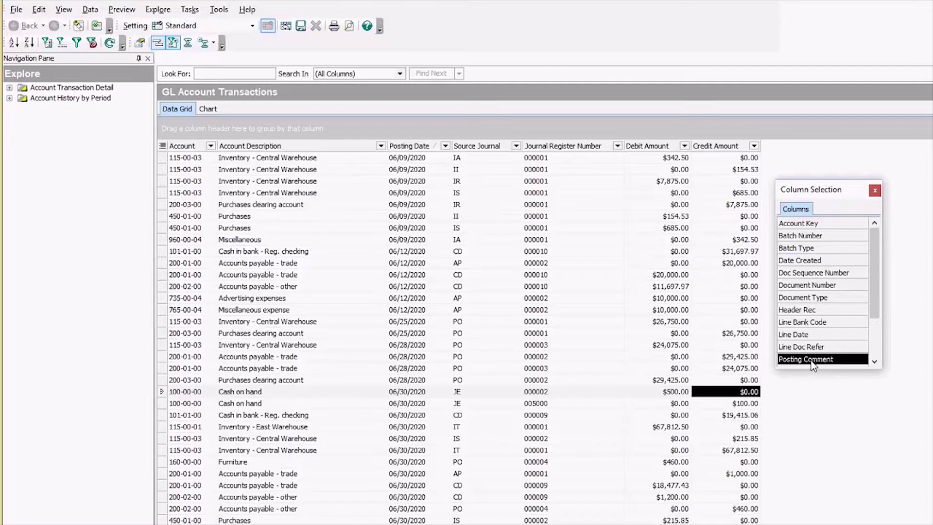
mouse_move(811, 365)
mouse_down()
mouse_move(567, 212)
mouse_move(434, 156)
mouse_move(461, 151)
mouse_up()
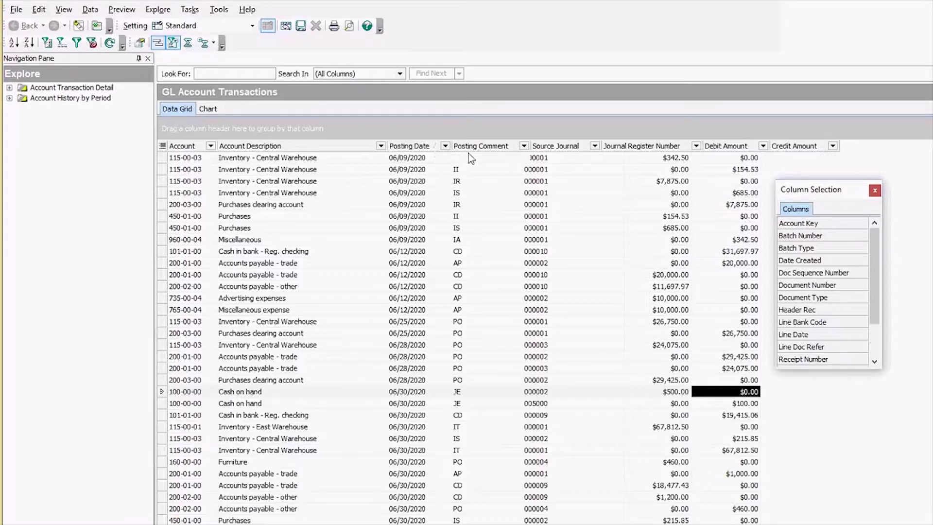
drag(529, 146, 679, 146)
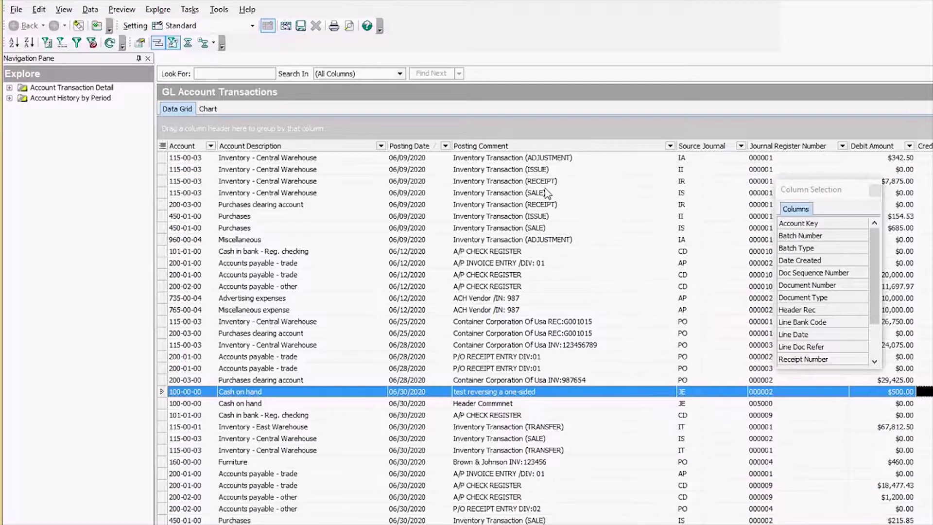
drag(539, 148, 867, 157)
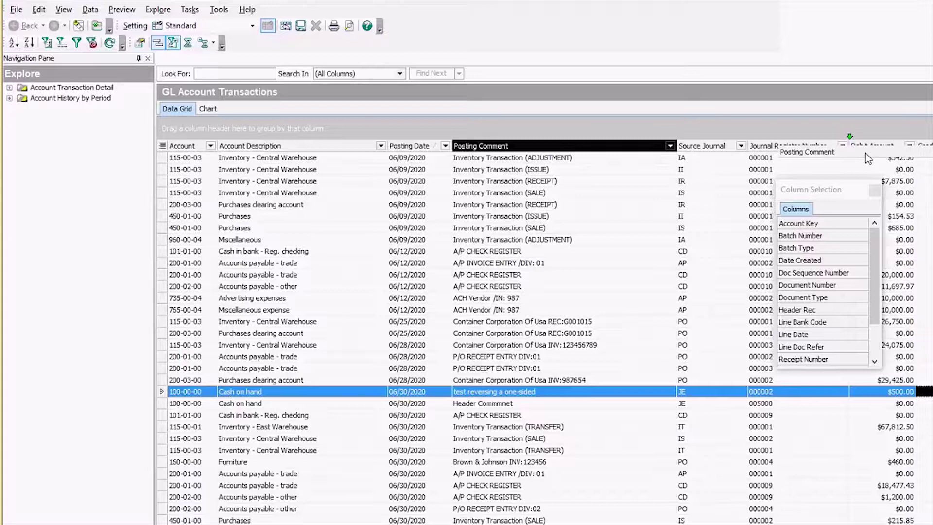
drag(866, 153, 865, 153)
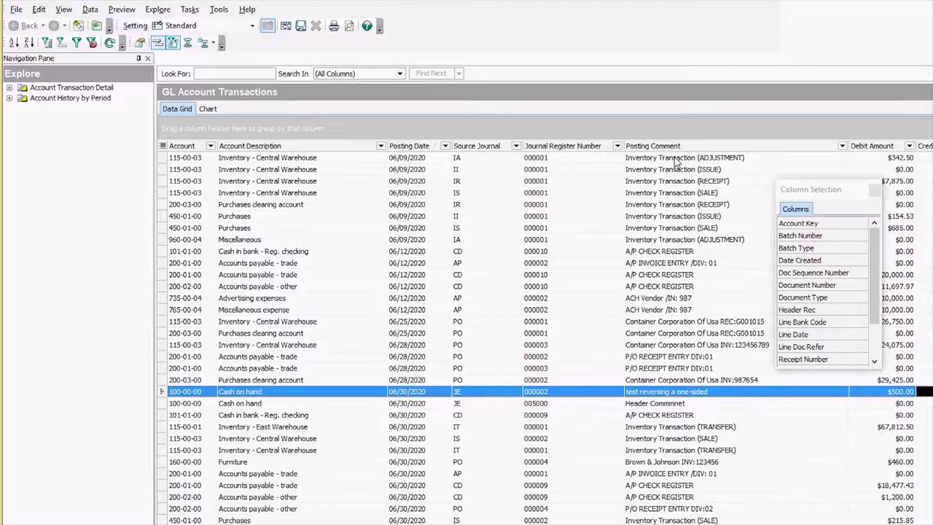
Step: Close Column Selection, then review Posting Comment's column settings and Calculated option without changes
click(874, 190)
right_click(763, 145)
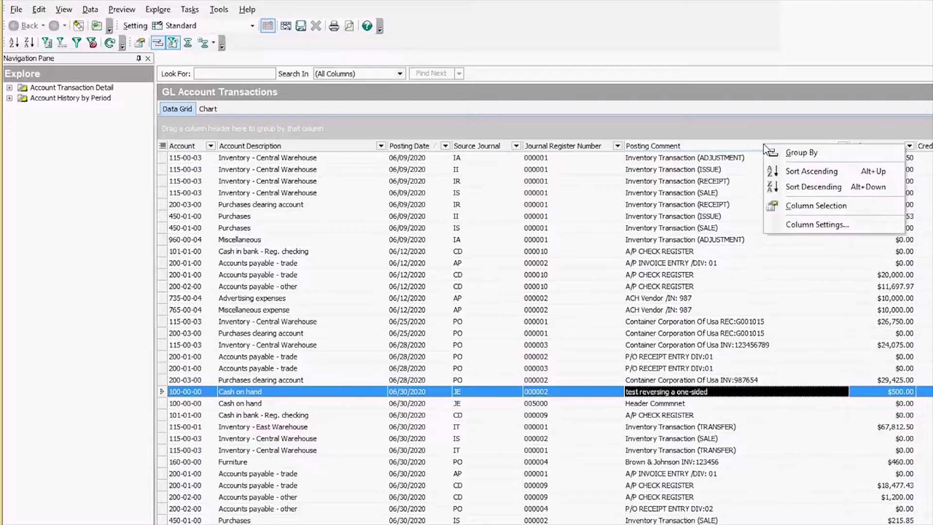
click(810, 224)
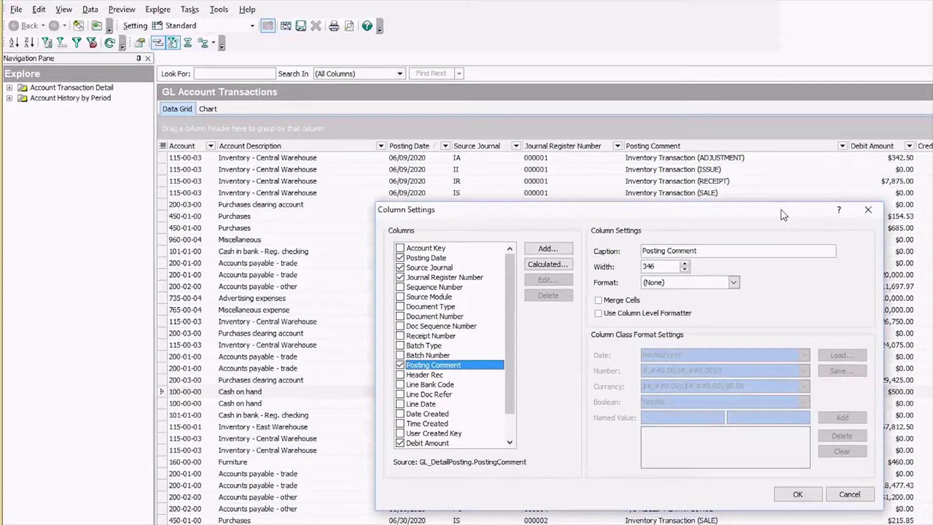
drag(780, 209, 671, 187)
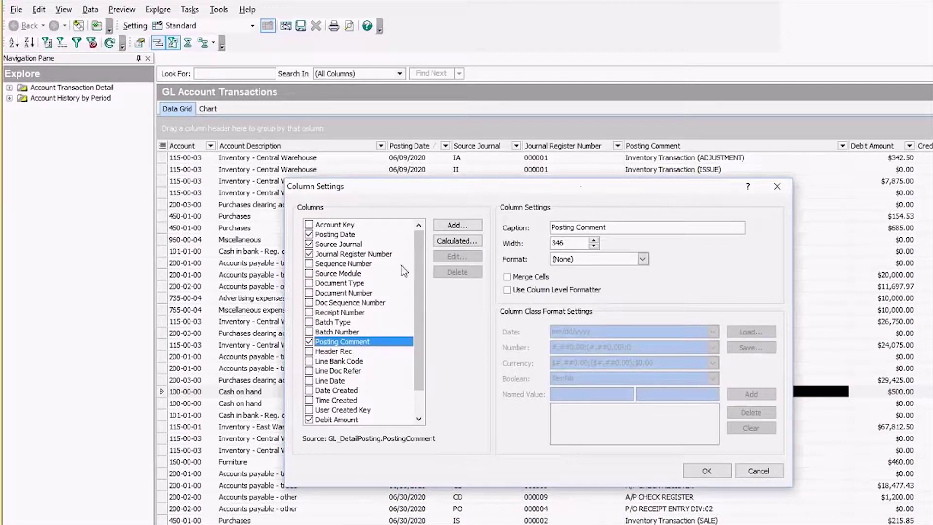
click(467, 240)
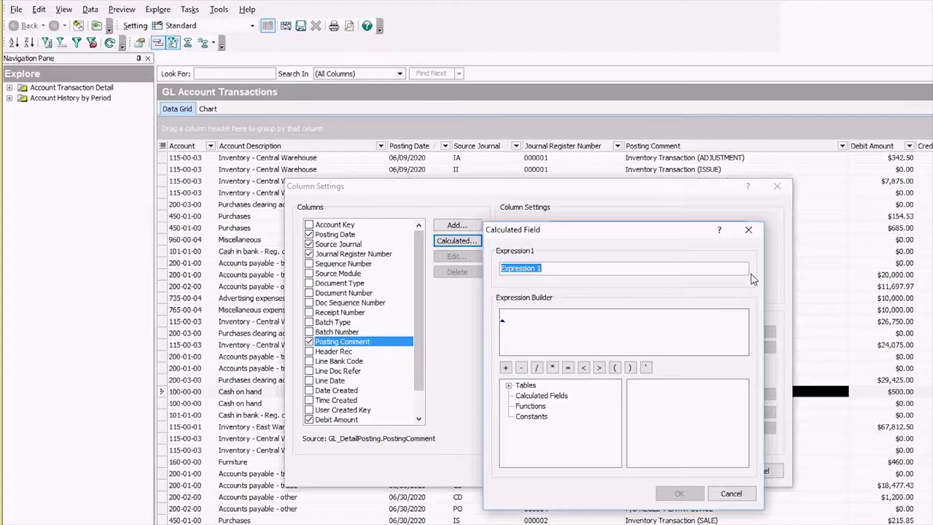
click(748, 230)
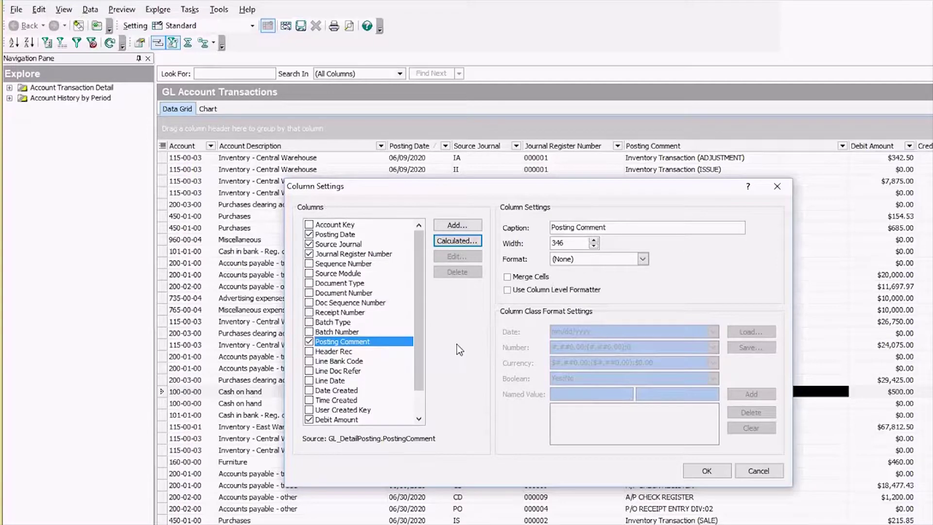
click(777, 187)
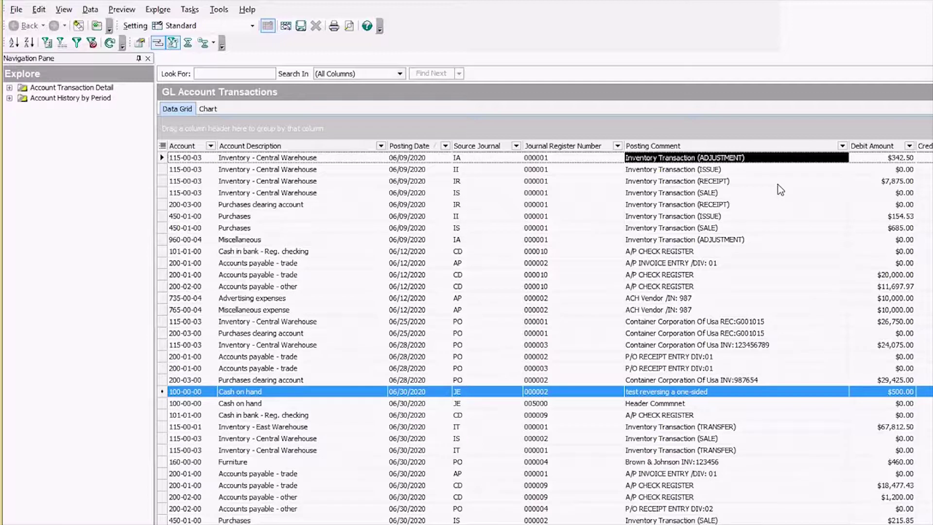
Step: Save the layout as setting 'GL History Export 3.20.18' and export the grid to Microsoft Excel
click(17, 11)
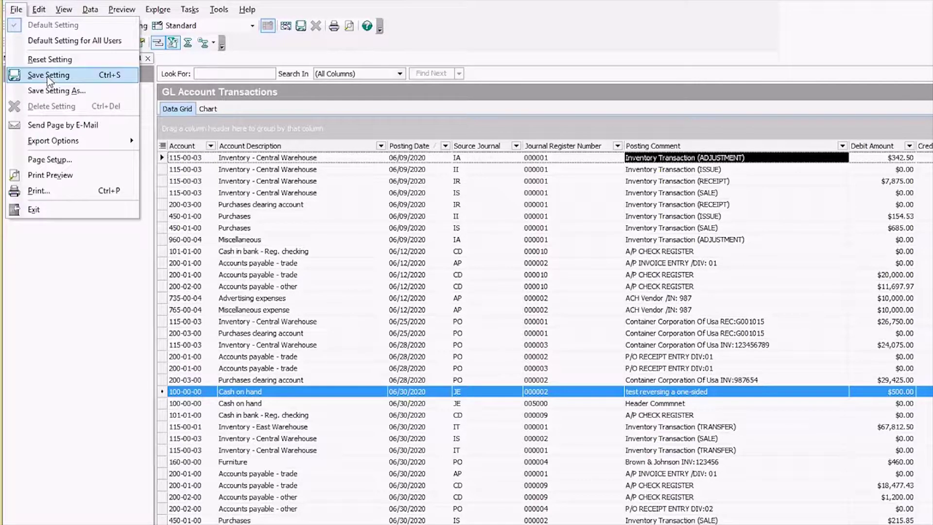
click(48, 90)
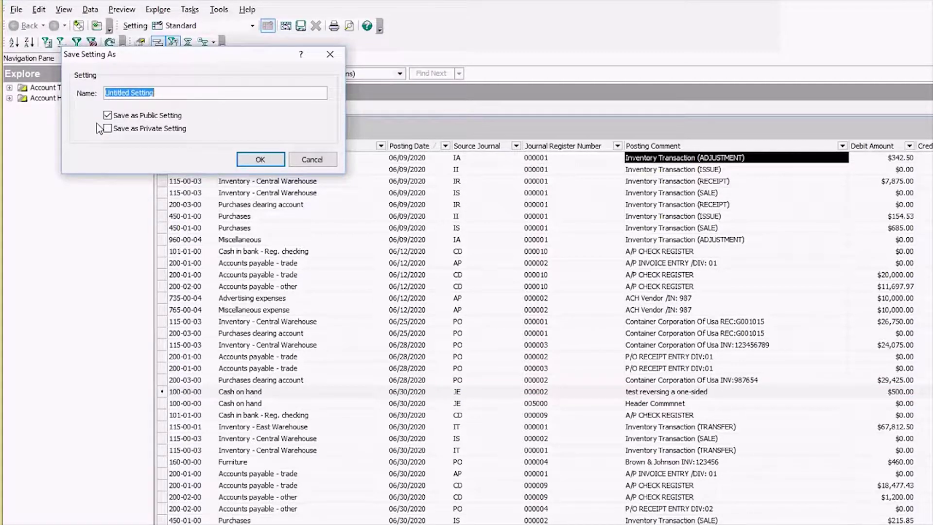
text(GL History E)
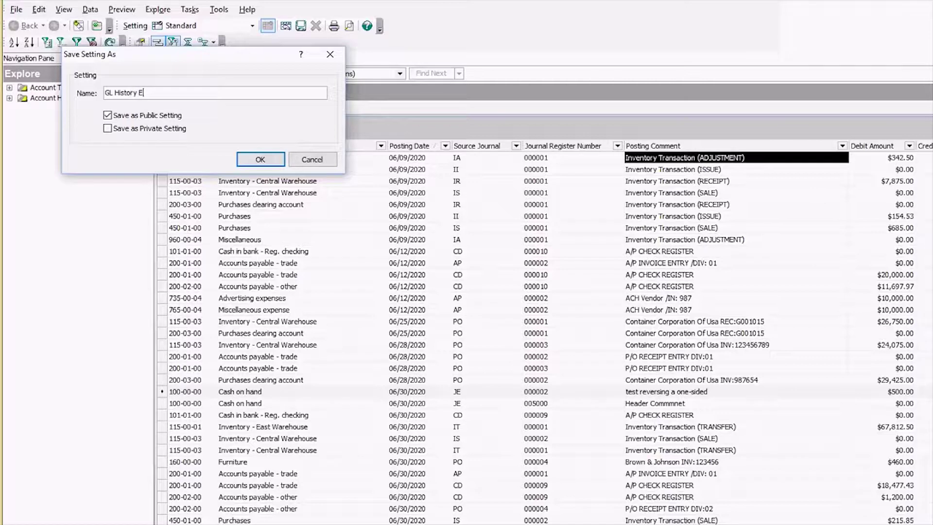
text(xport 3.20)
text(.18)
click(260, 160)
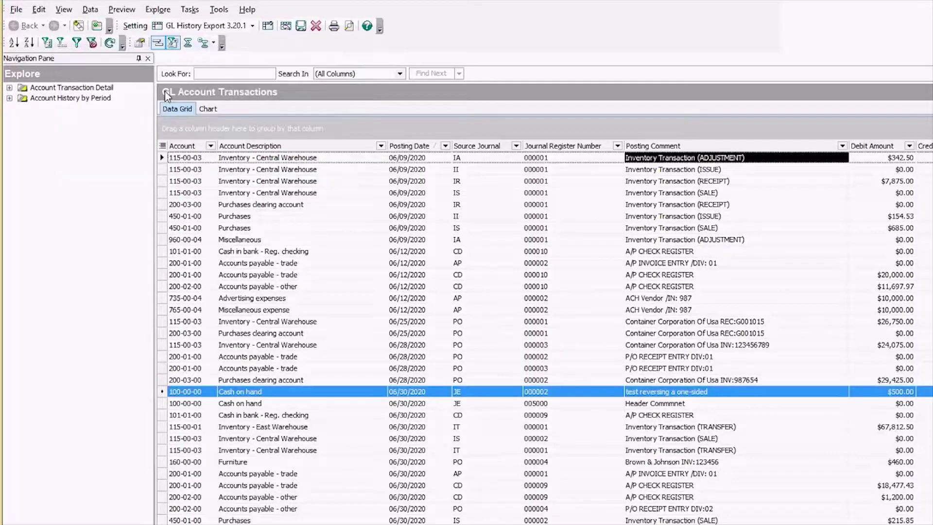
click(16, 9)
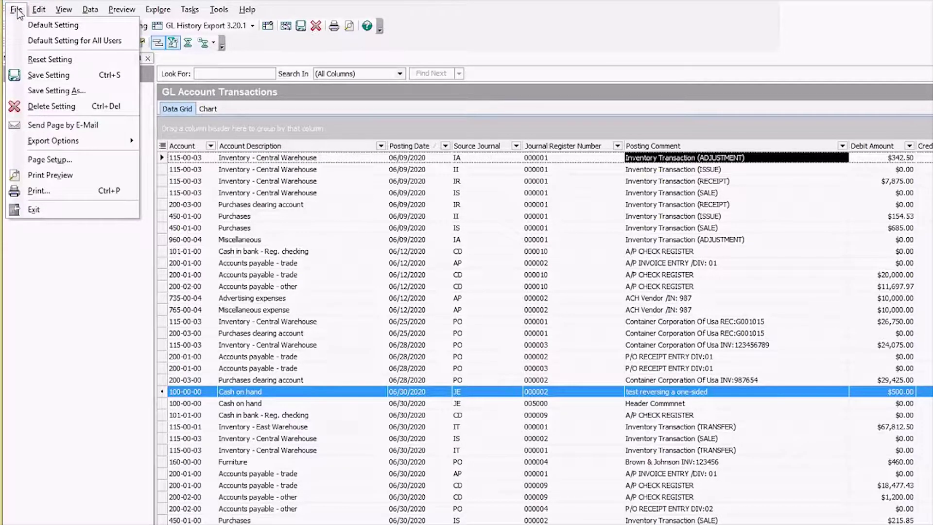
mouse_move(53, 141)
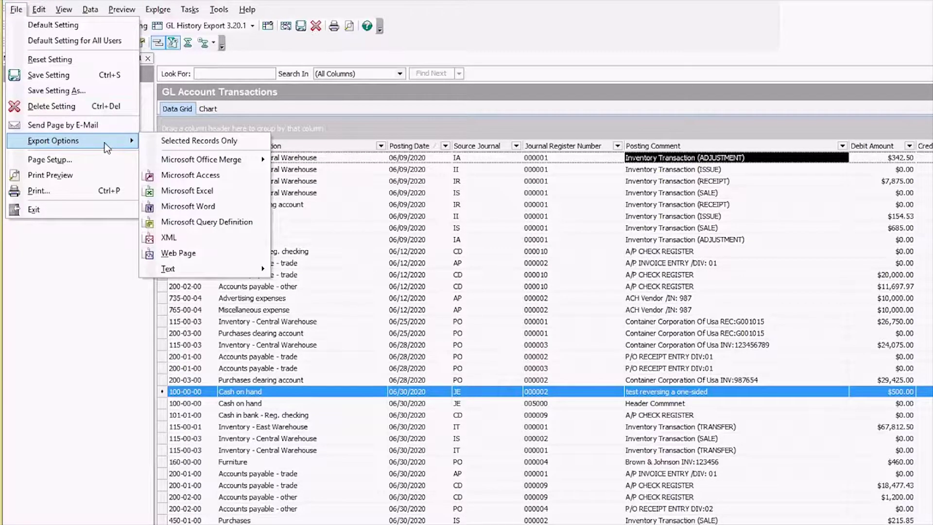
click(214, 194)
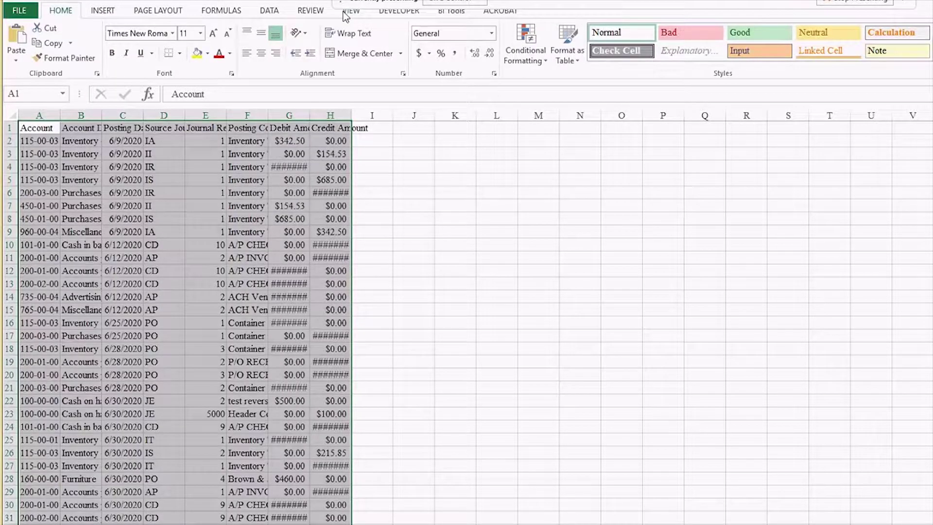
Step: Select the whole worksheet and AutoFit every column width to its contents
click(11, 114)
double_click(60, 115)
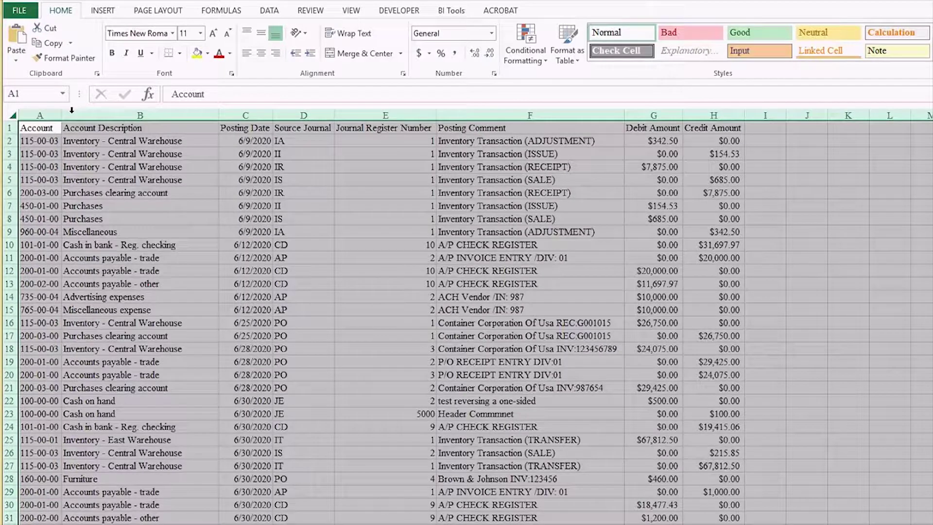